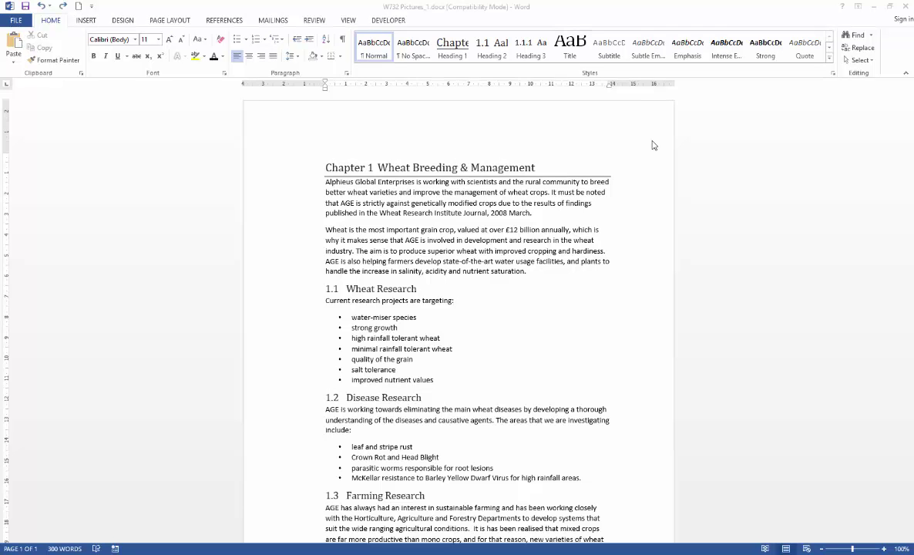
Insert W732 Wheat.jpg on a new line after the opening paragraph
click(536, 216)
key(Return)
key(Return)
click(86, 20)
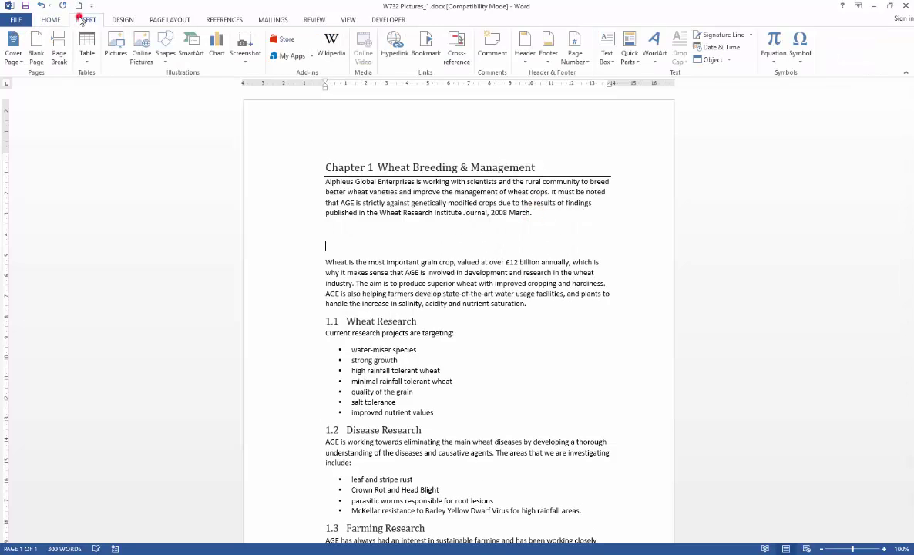
click(116, 48)
click(205, 133)
click(546, 266)
Insert W732 Wheat 2.jpg on a new line below the Farming Research section
scroll(545, 274, down, 10)
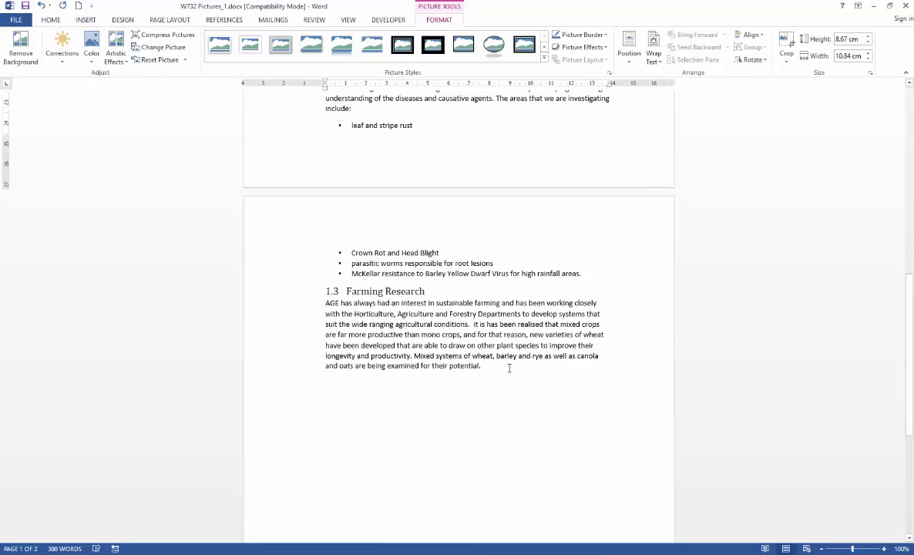
click(509, 367)
key(Return)
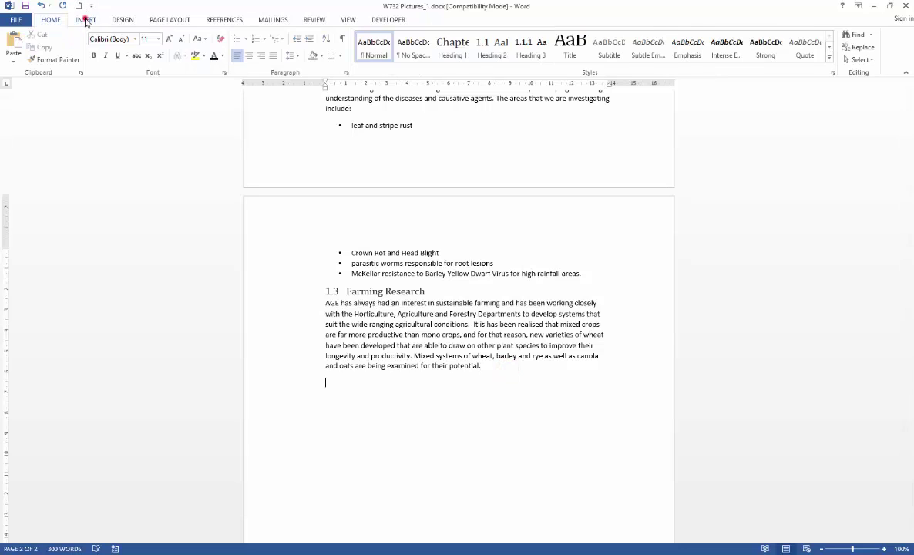
click(84, 21)
click(113, 45)
click(190, 146)
click(548, 267)
scroll(571, 313, up, 10)
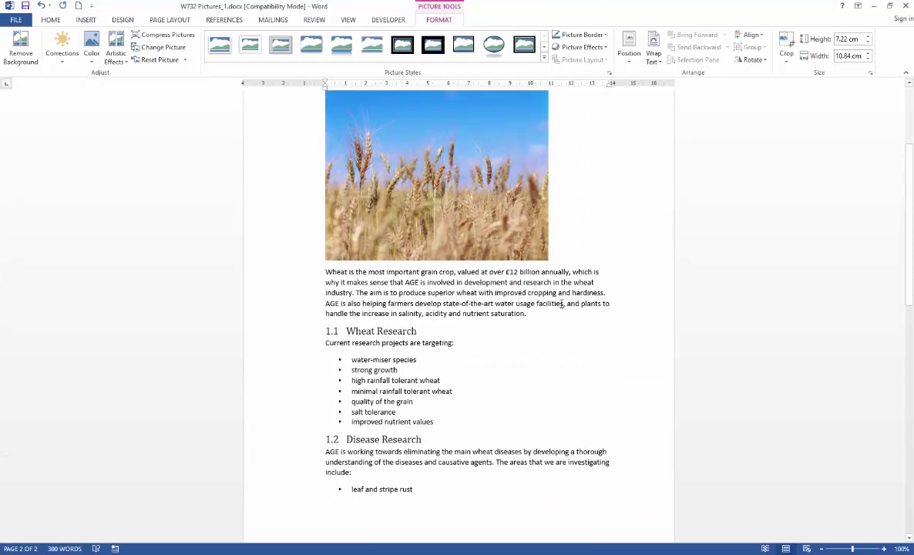
Caption the first wheat picture 'Figure 1-1 - Wheat', with numbering that includes the chapter number
scroll(425, 217, up, 3)
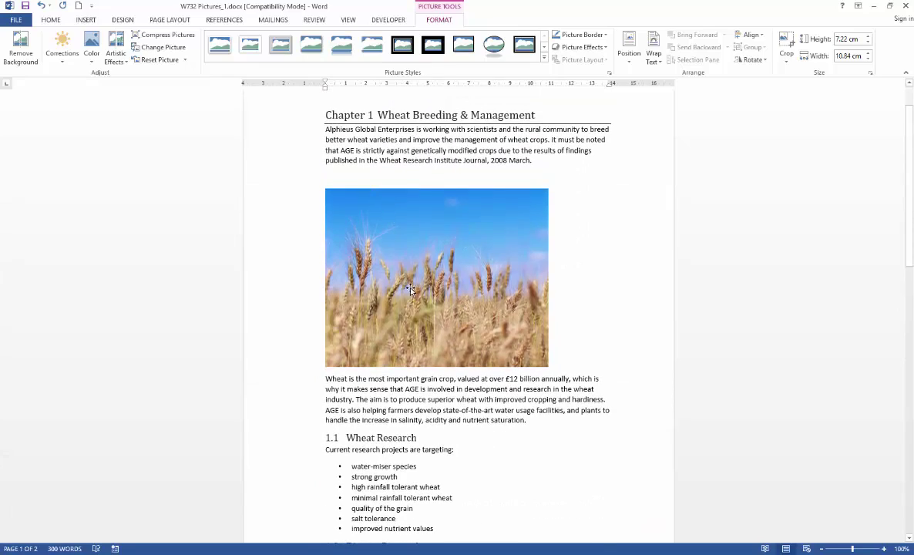
click(424, 291)
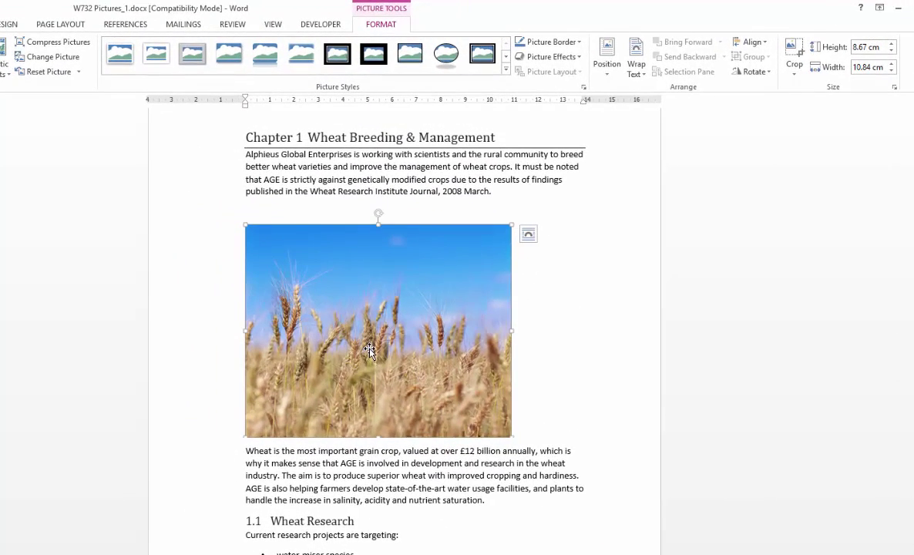
click(123, 24)
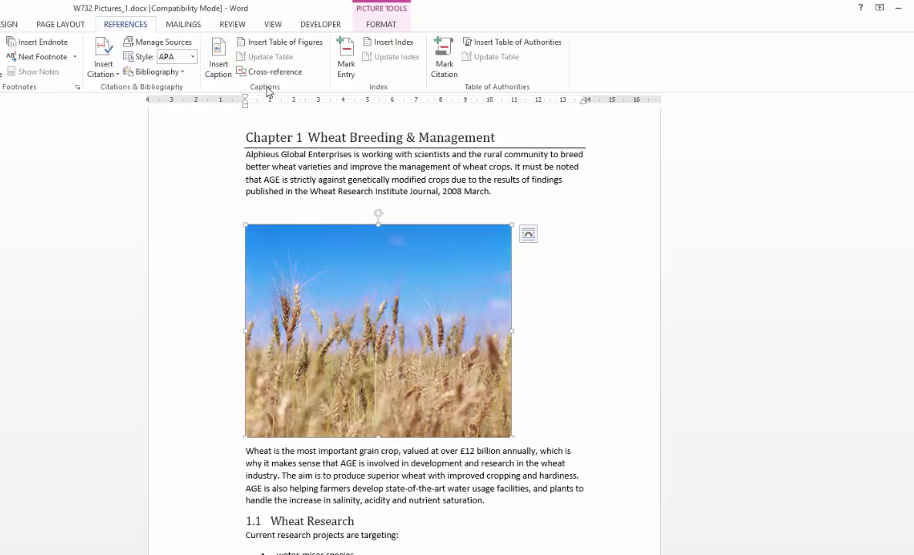
click(218, 61)
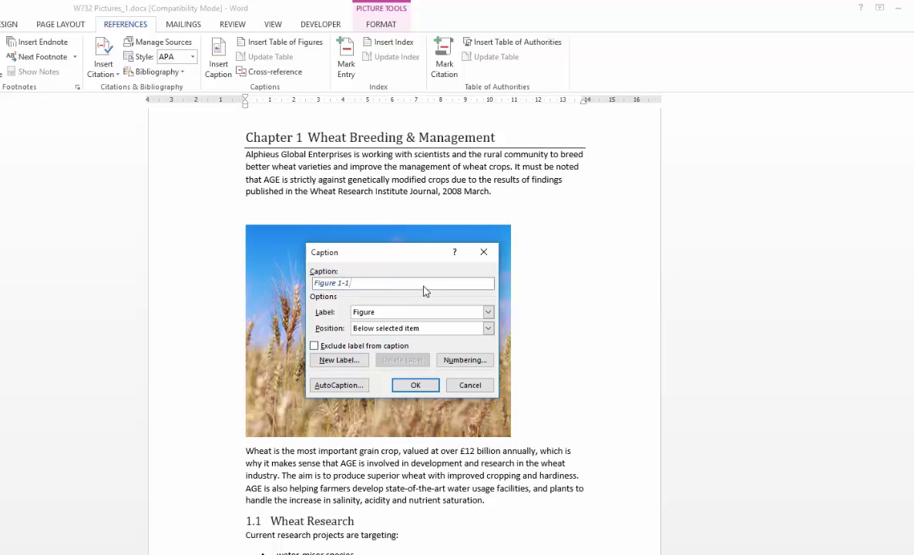
text(- Wheat)
click(462, 361)
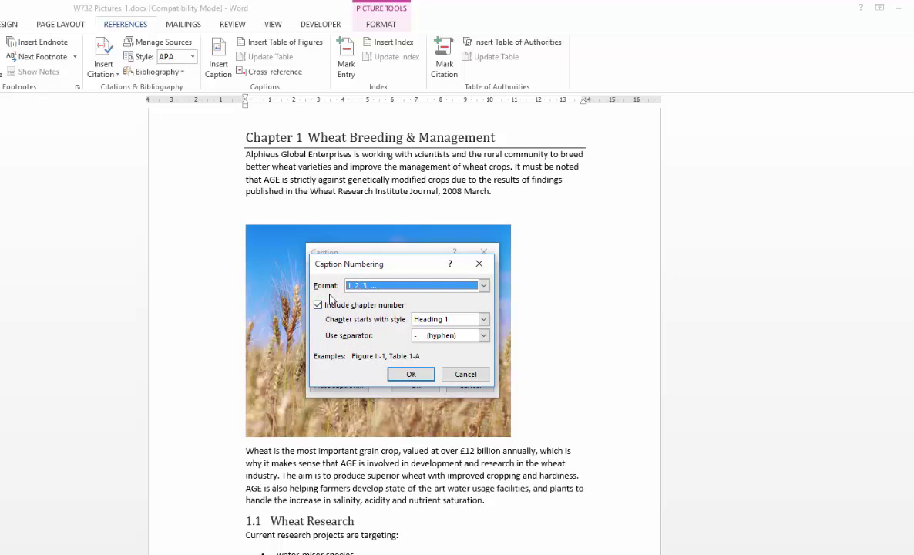
click(319, 305)
click(319, 305)
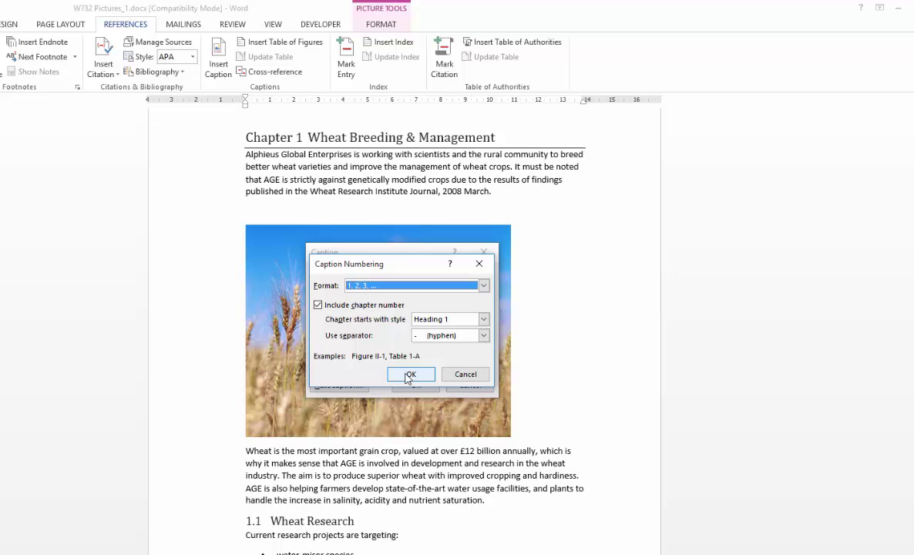
click(409, 375)
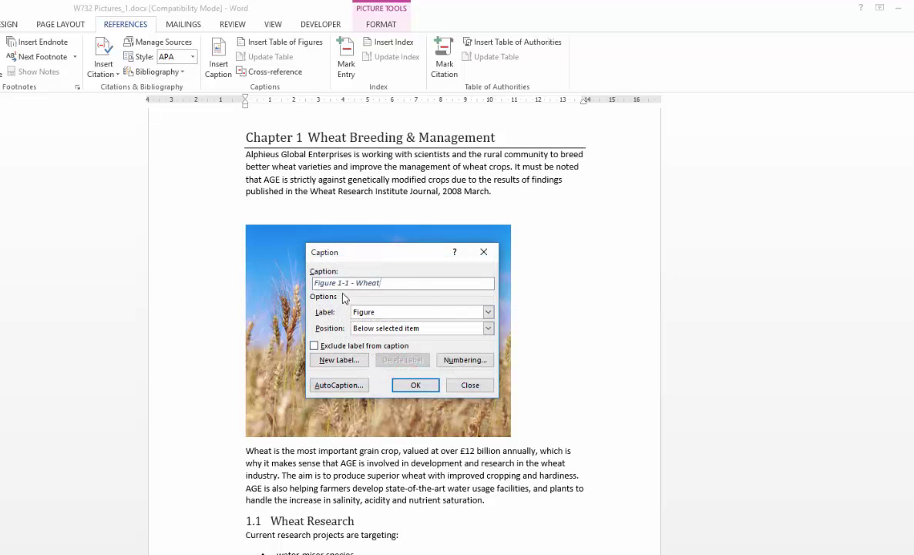
click(416, 384)
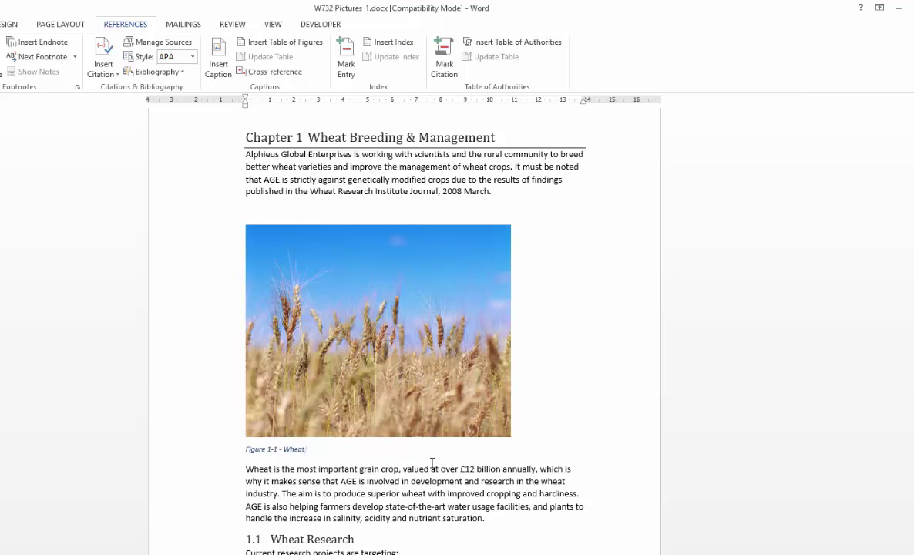
Add the caption 'Figure 1-2 - Another wheat image' beneath the second wheat picture
scroll(370, 463, down, 10)
click(371, 462)
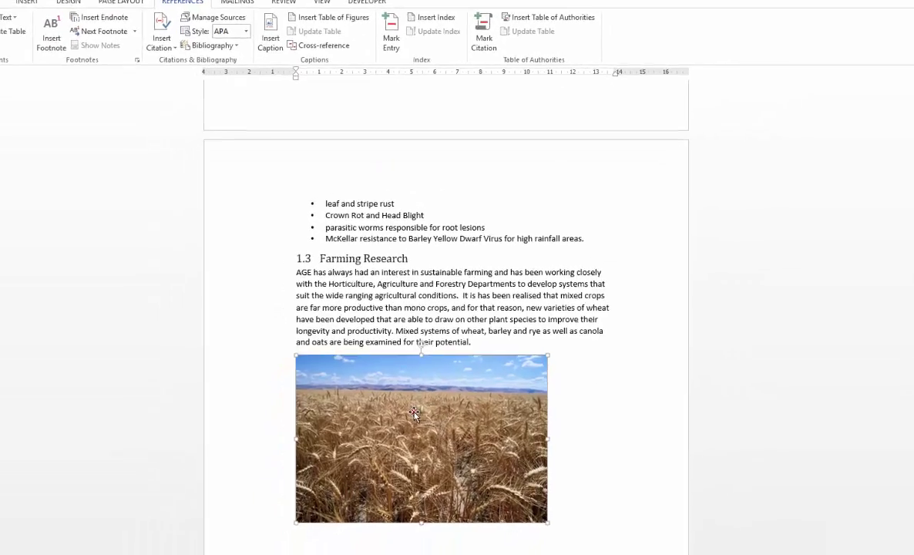
click(271, 29)
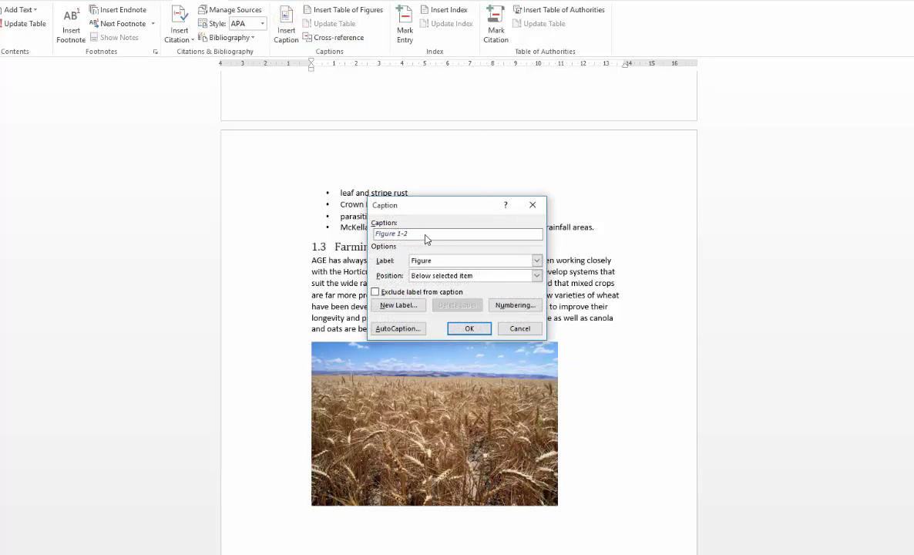
text(- ANother)
text(wheat image)
click(469, 328)
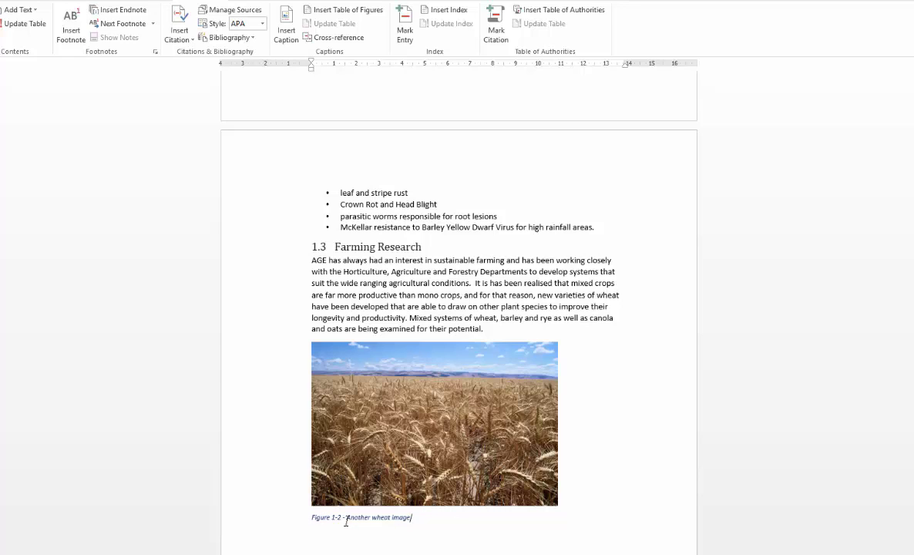
Modify the Caption style so its font colour is black (Text 1)
click(295, 519)
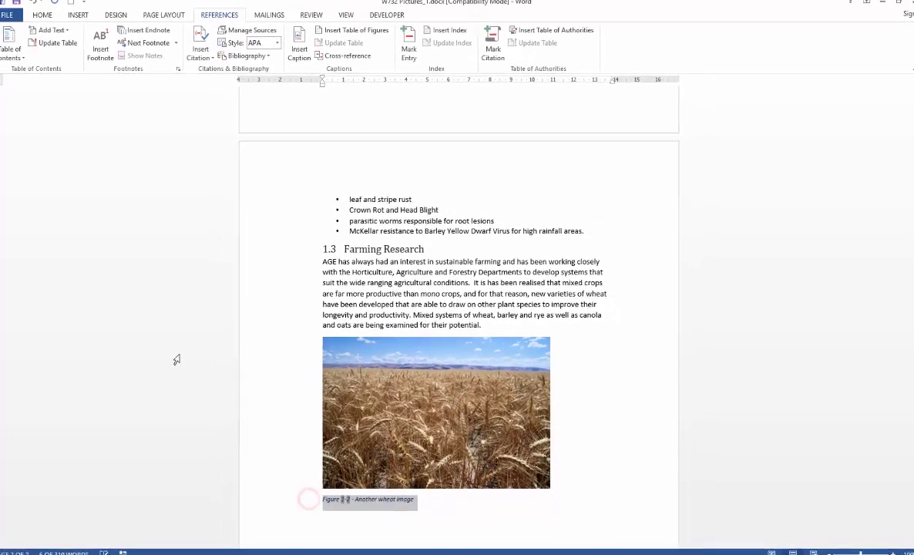
click(43, 15)
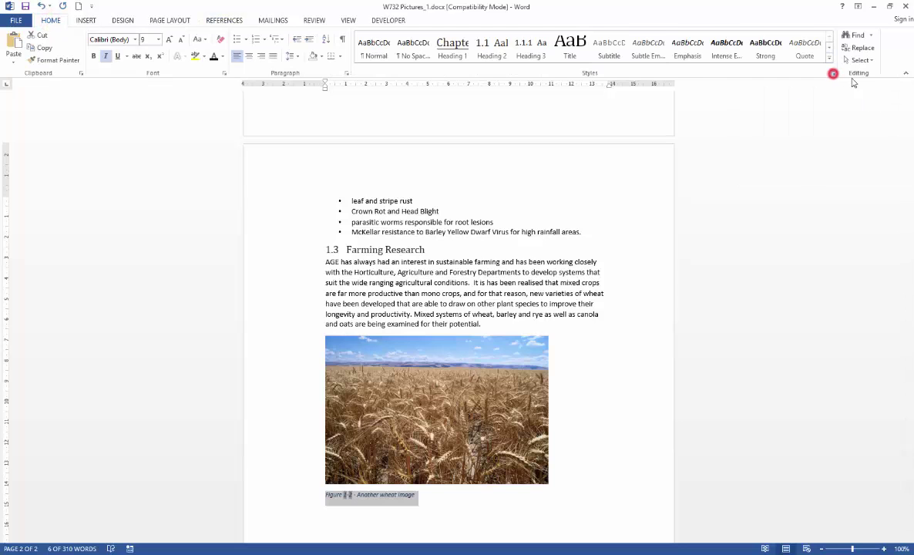
click(832, 73)
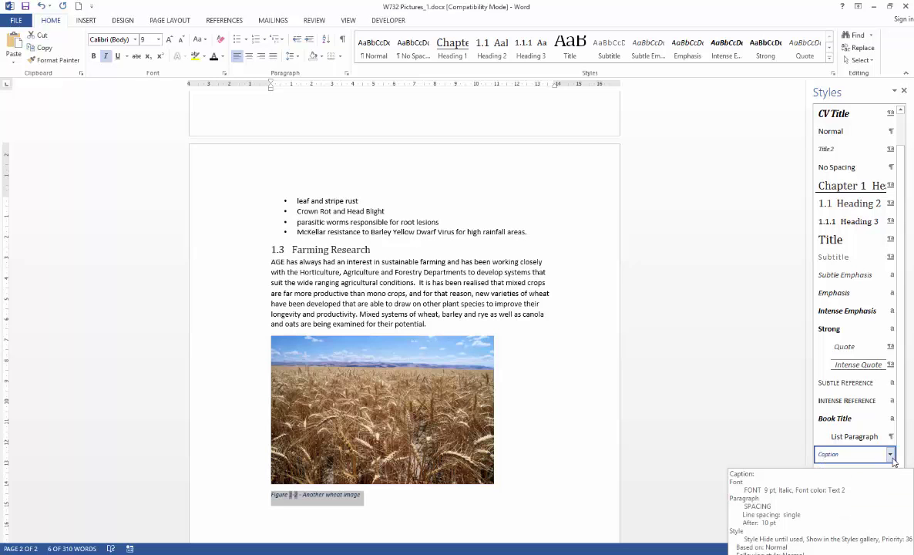
click(891, 455)
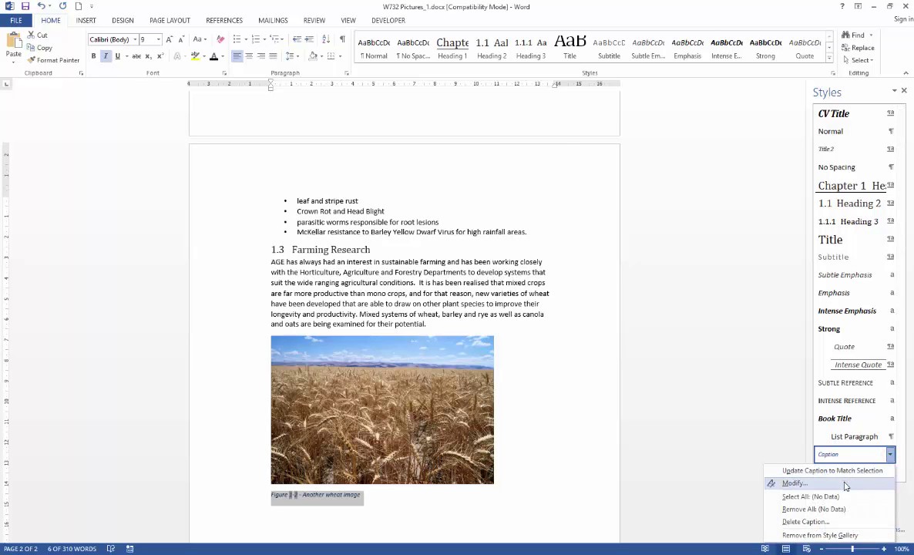
click(845, 482)
click(437, 249)
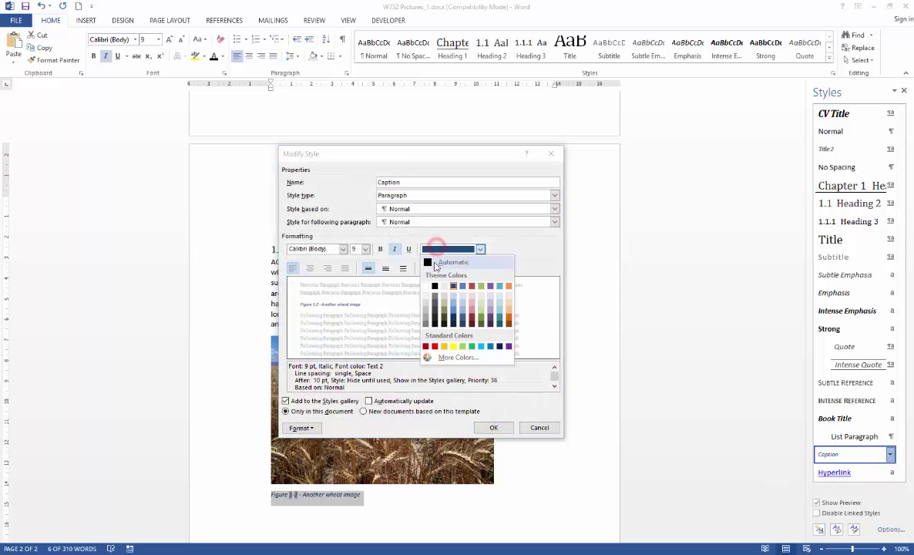
click(435, 287)
click(501, 427)
click(401, 509)
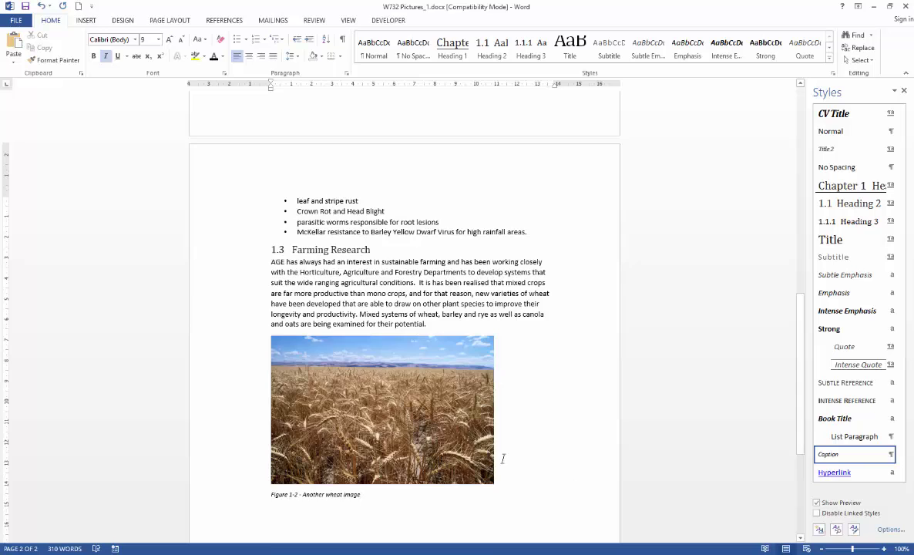
scroll(558, 369, up, 15)
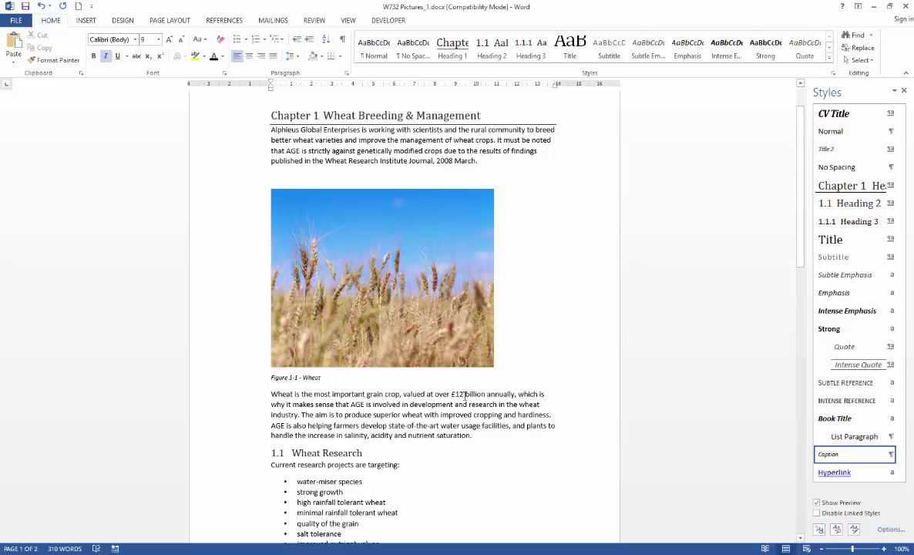
scroll(465, 396, down, 15)
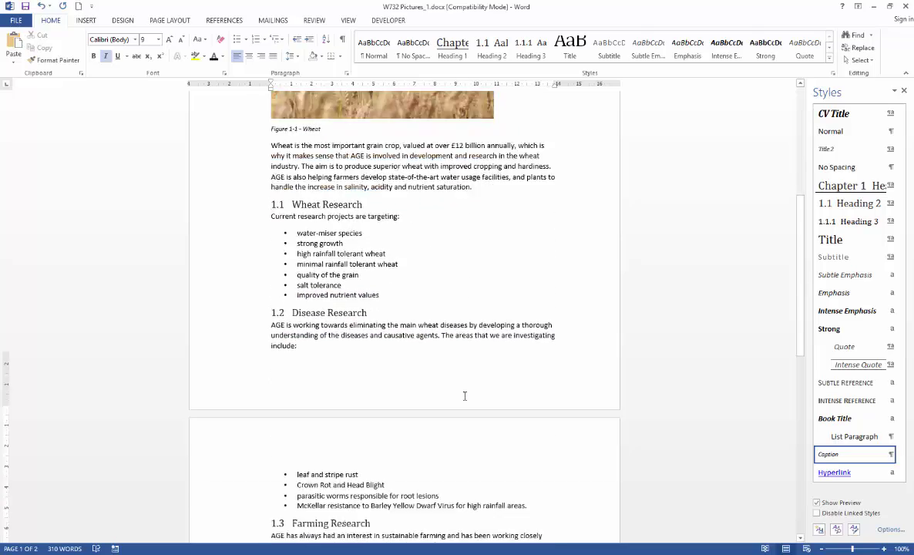
scroll(465, 399, down, 3)
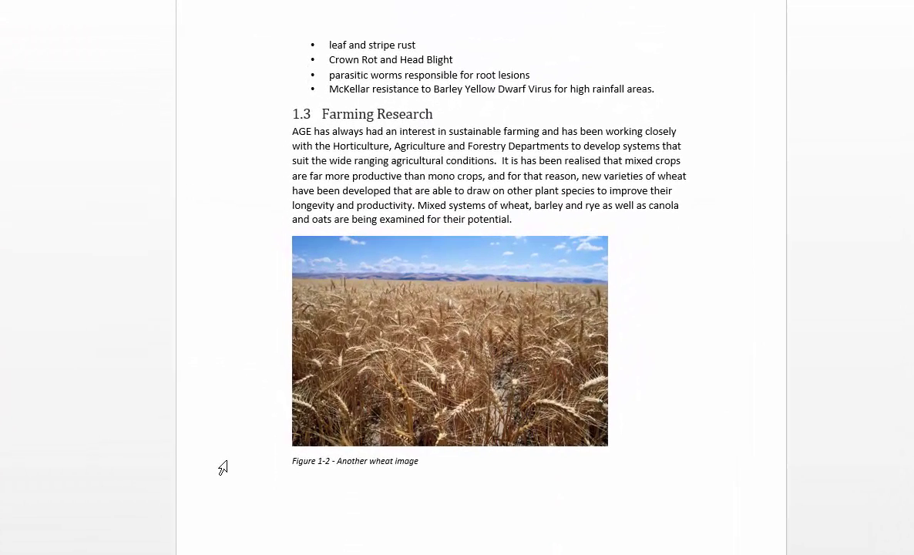
click(226, 462)
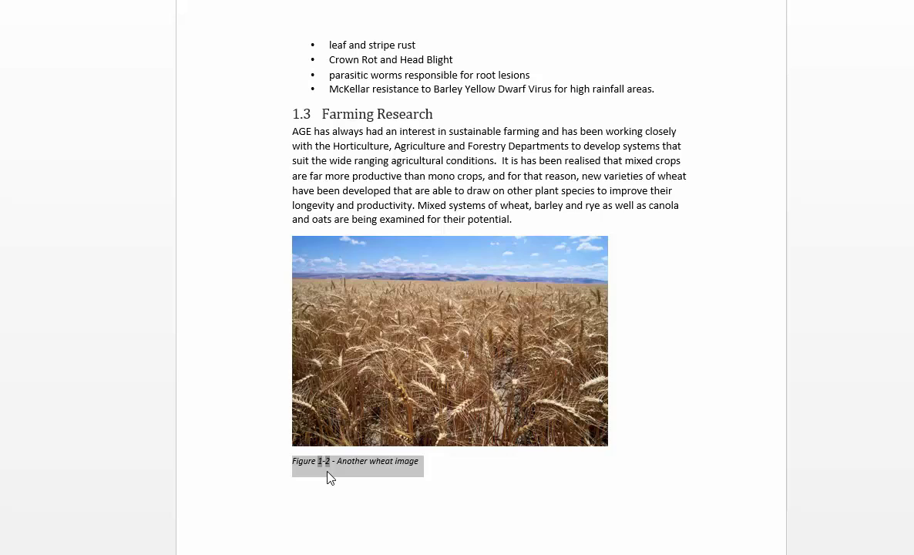
Cut the field-of-wheat picture together with its Figure 1-2 caption
click(461, 483)
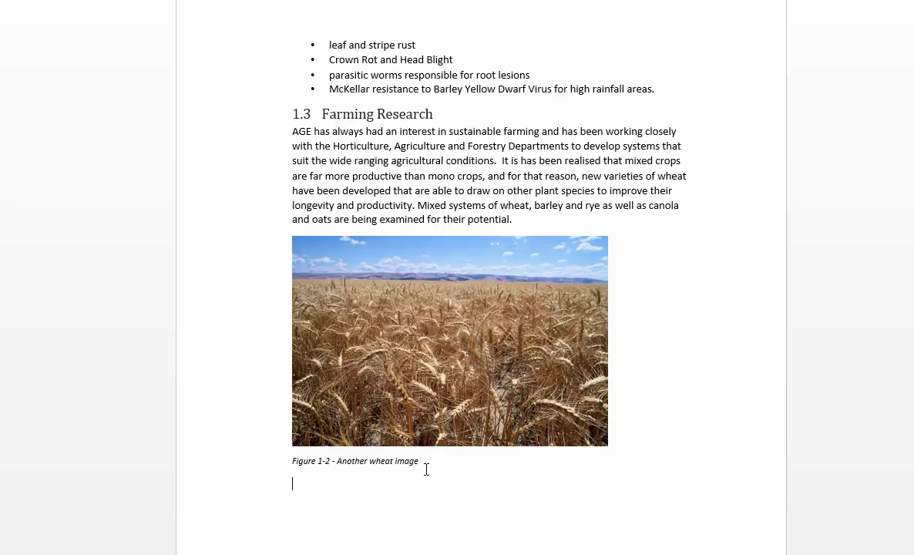
click(467, 354)
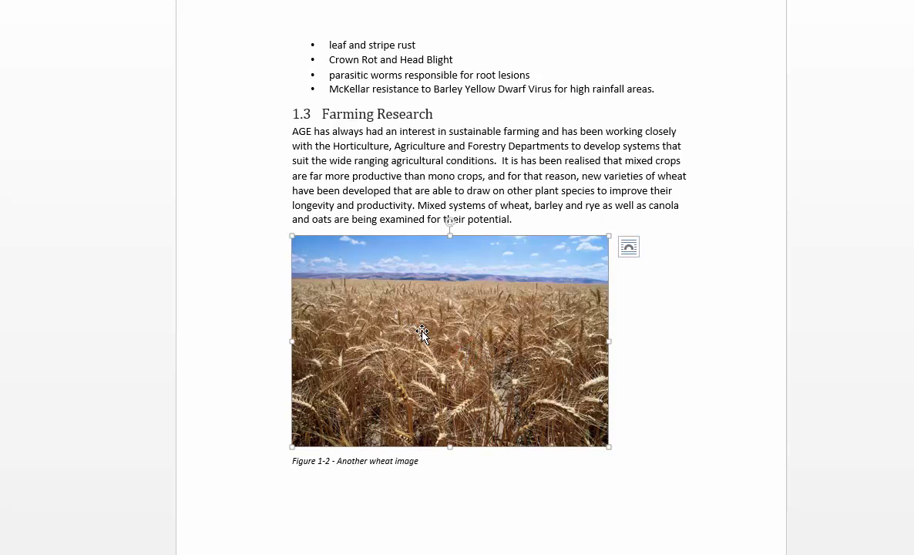
key(Delete)
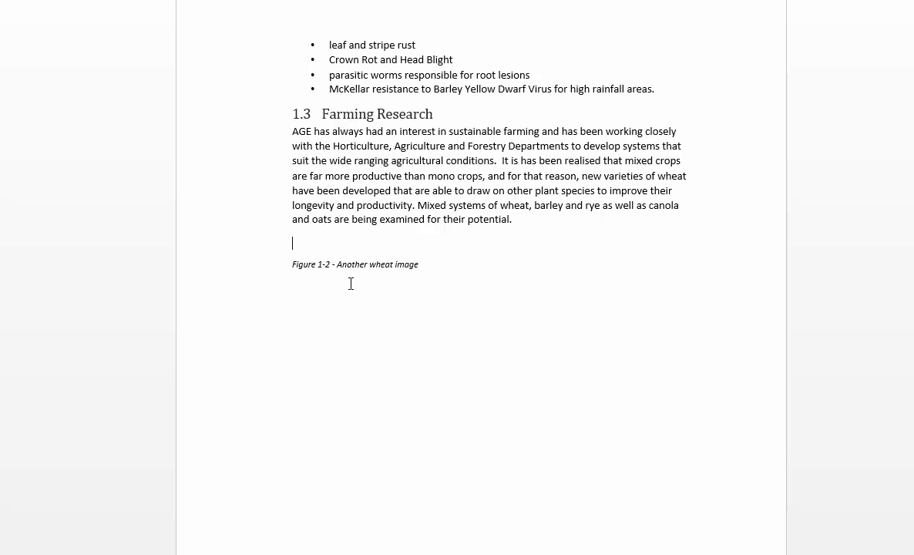
key(ctrl+z)
click(429, 464)
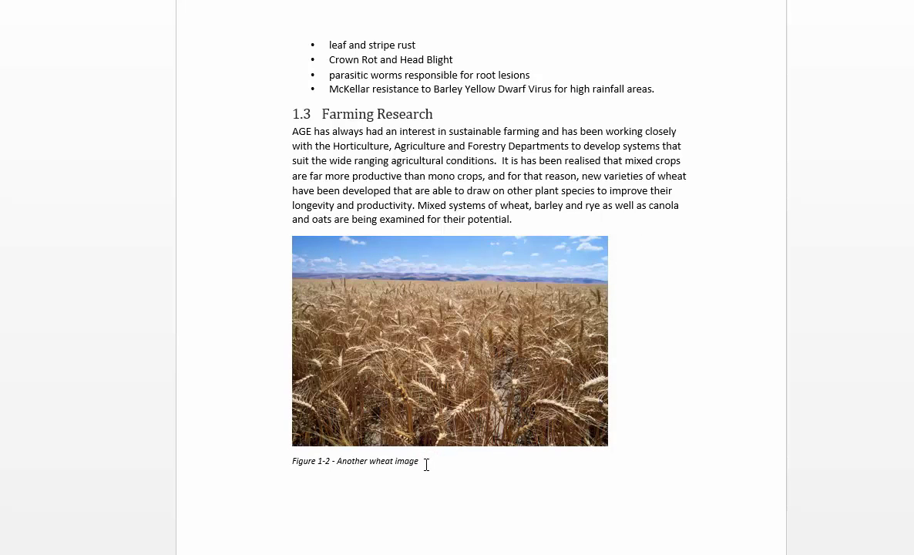
drag(425, 463, 384, 429)
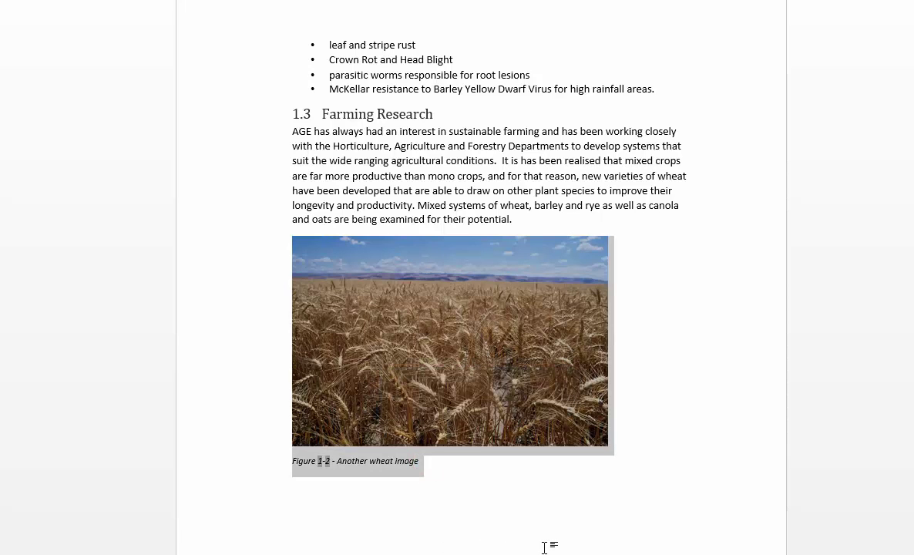
key(Delete)
Paste the picture and caption on a new line before 'It must be noted' in Chapter 1
scroll(545, 543, up, 15)
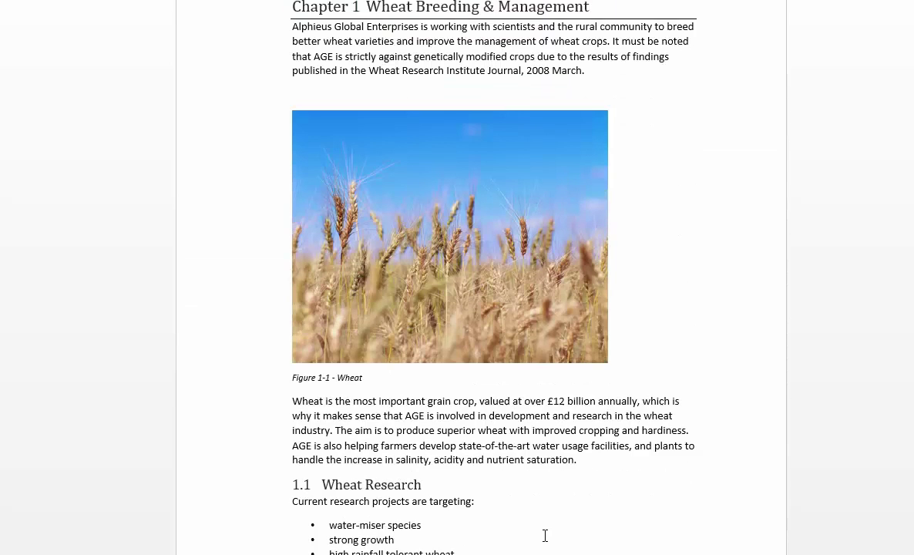
scroll(545, 536, up, 3)
click(613, 144)
key(Return)
key(Return)
key(Up)
key(ctrl+v)
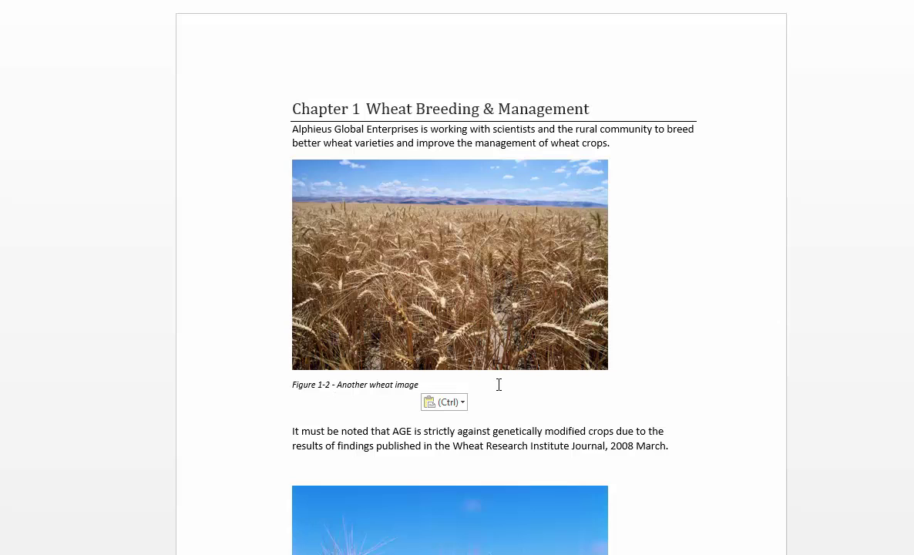
Update the caption fields so the moved photo becomes Figure 1-1 and the other Figure 1-2
click(542, 403)
click(369, 397)
scroll(433, 416, down, 5)
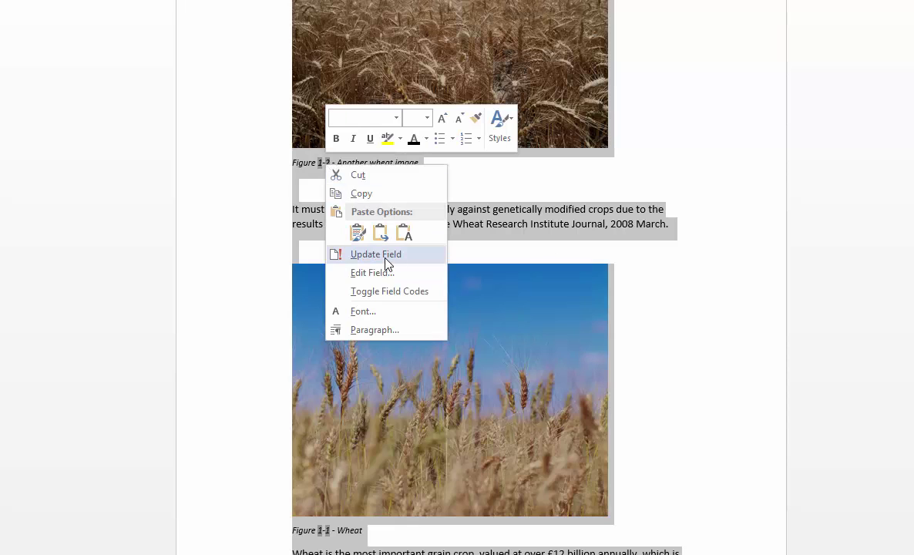
click(386, 257)
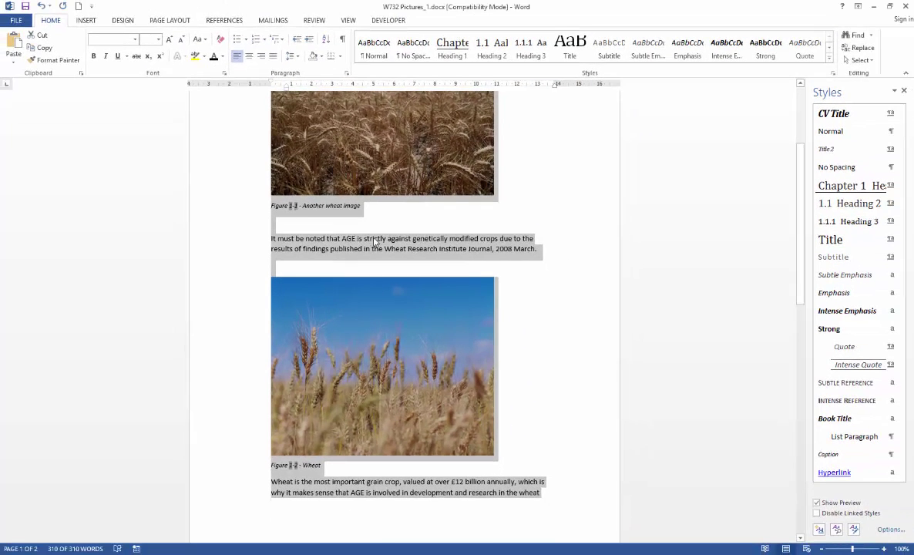
click(355, 220)
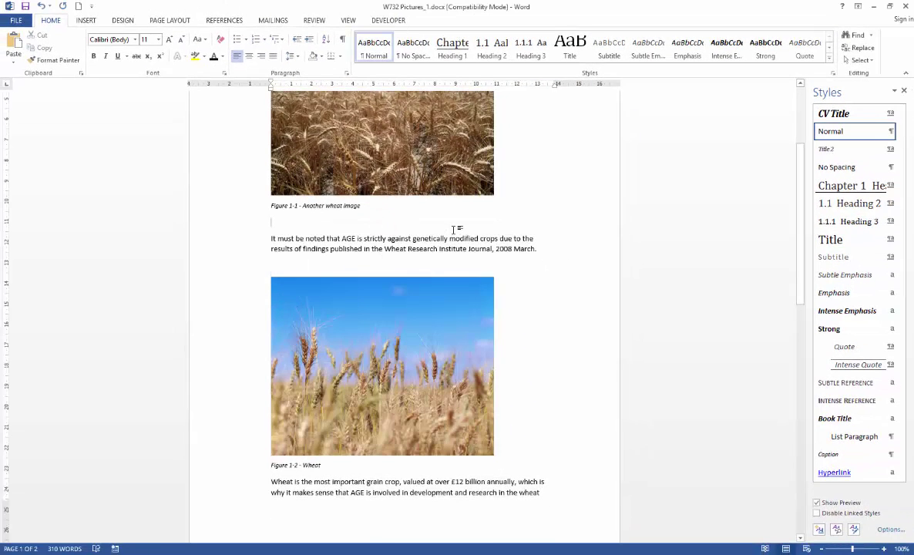